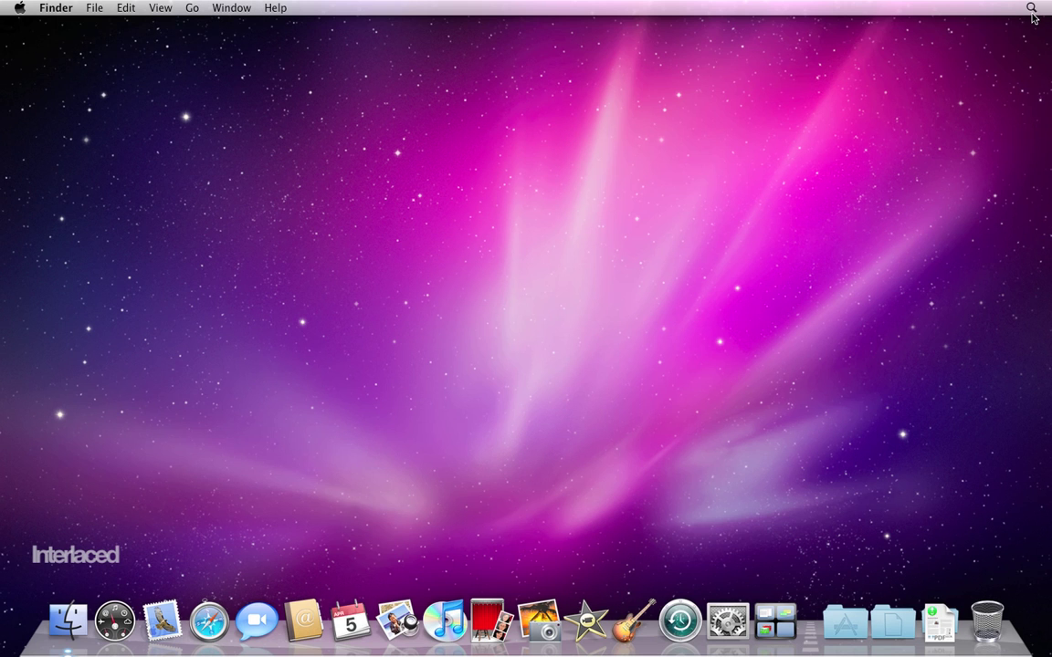
- Open the Spotlight search field from the menu-bar magnifier, then close it again
click(1030, 11)
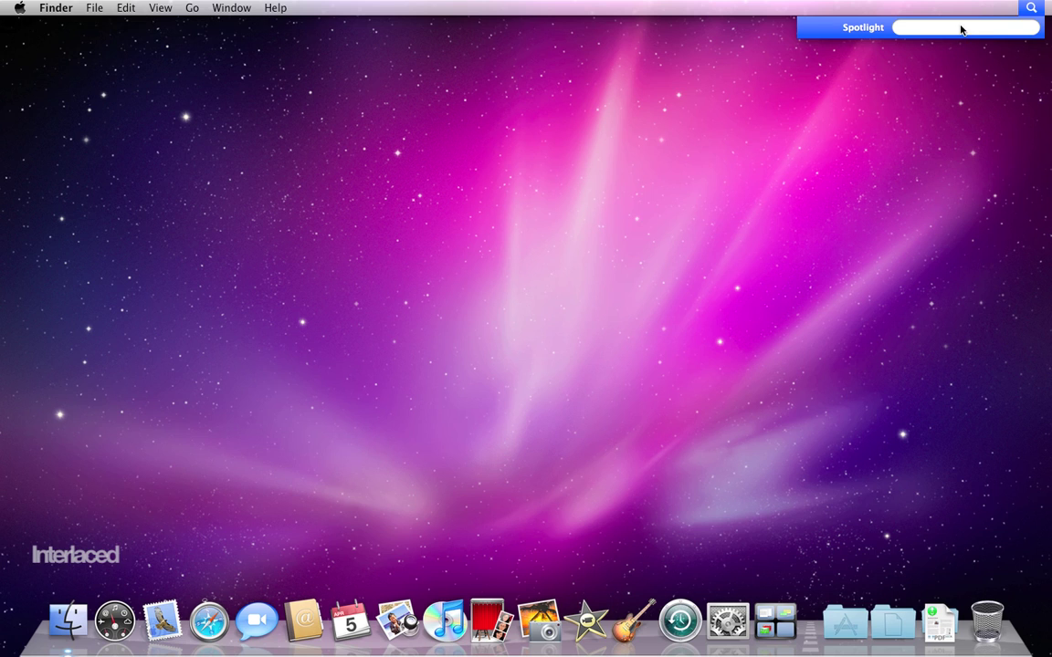
click(1032, 11)
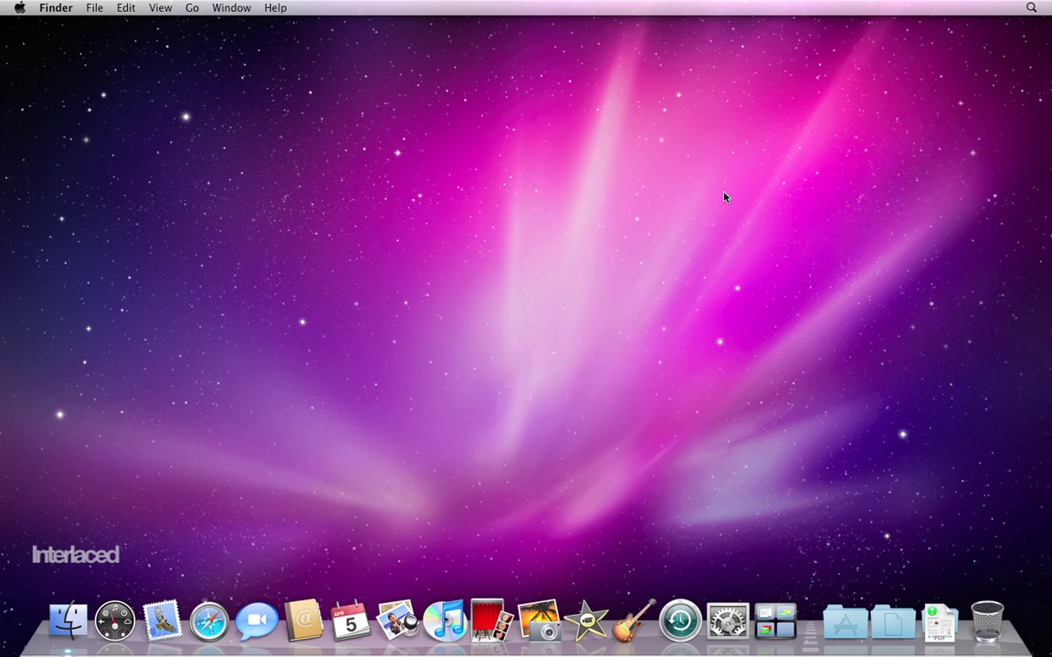
- Search Spotlight for the contact's name to list the Top Hit, contact card and definition
key(super+space)
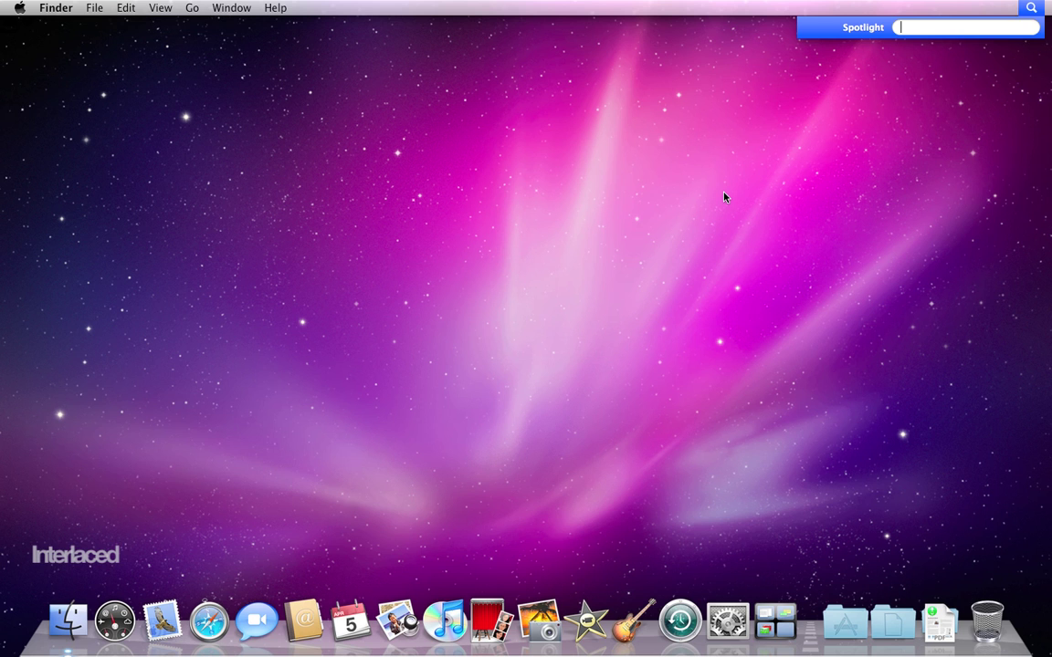
text(john sm)
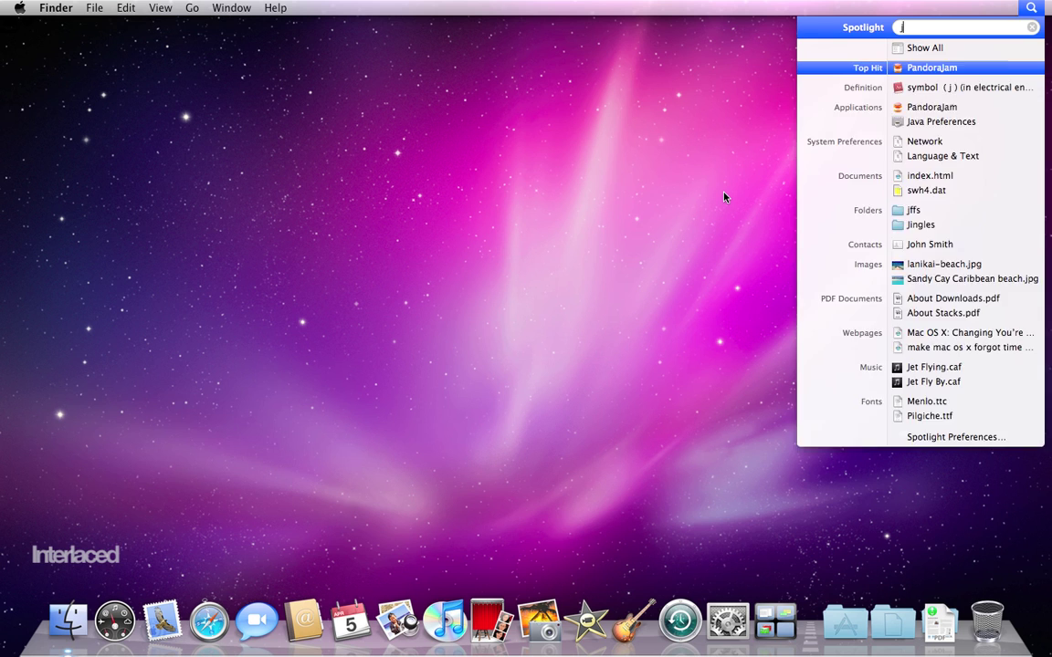
text(ith)
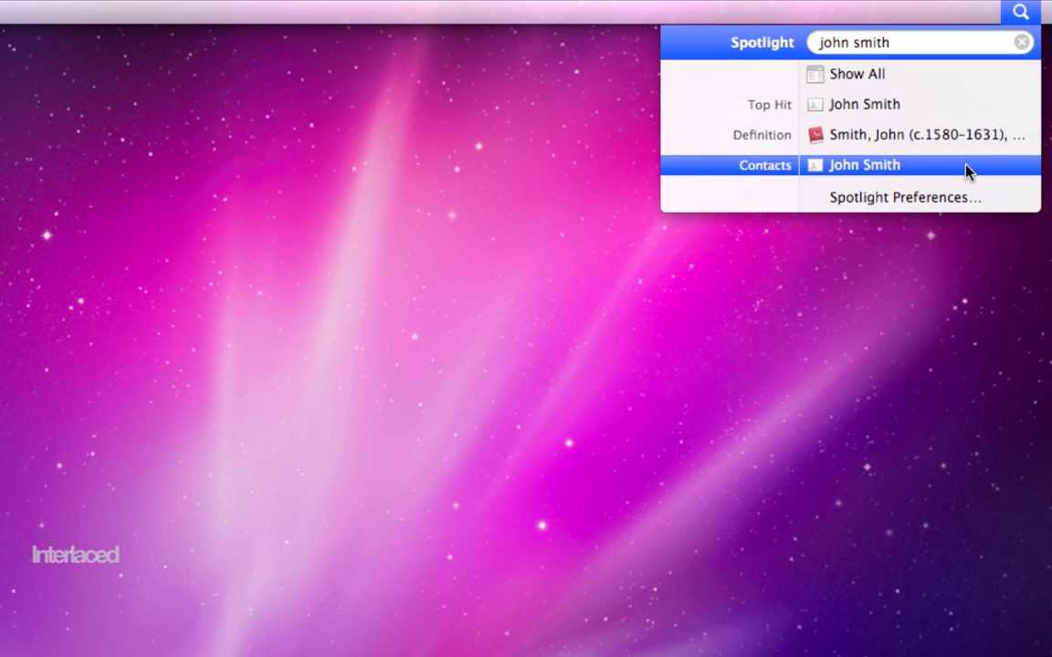
mouse_move(966, 172)
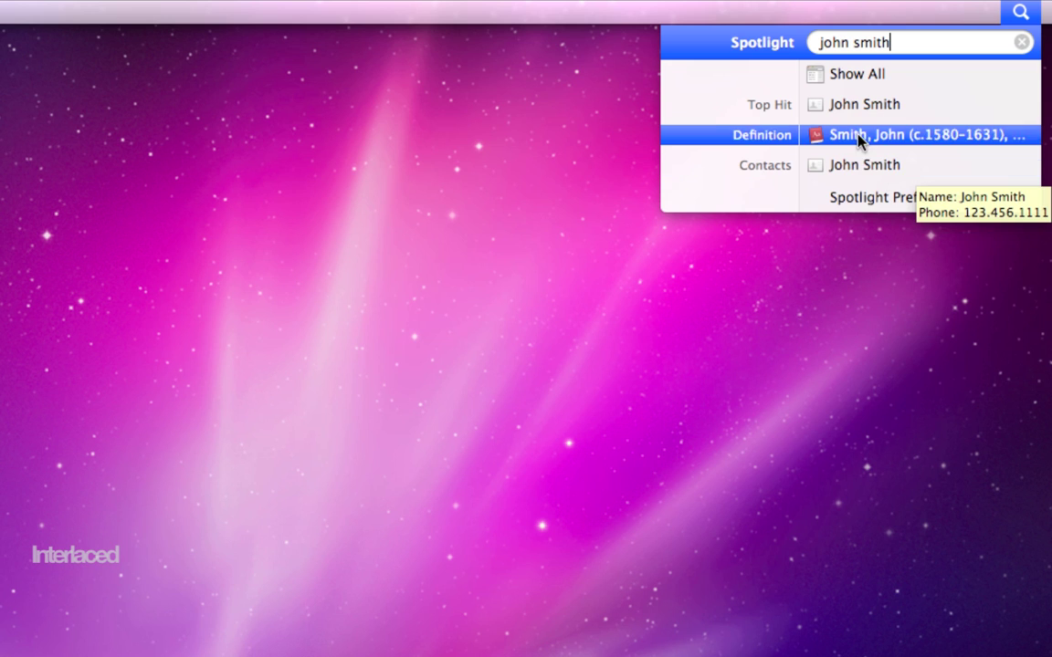
mouse_move(844, 108)
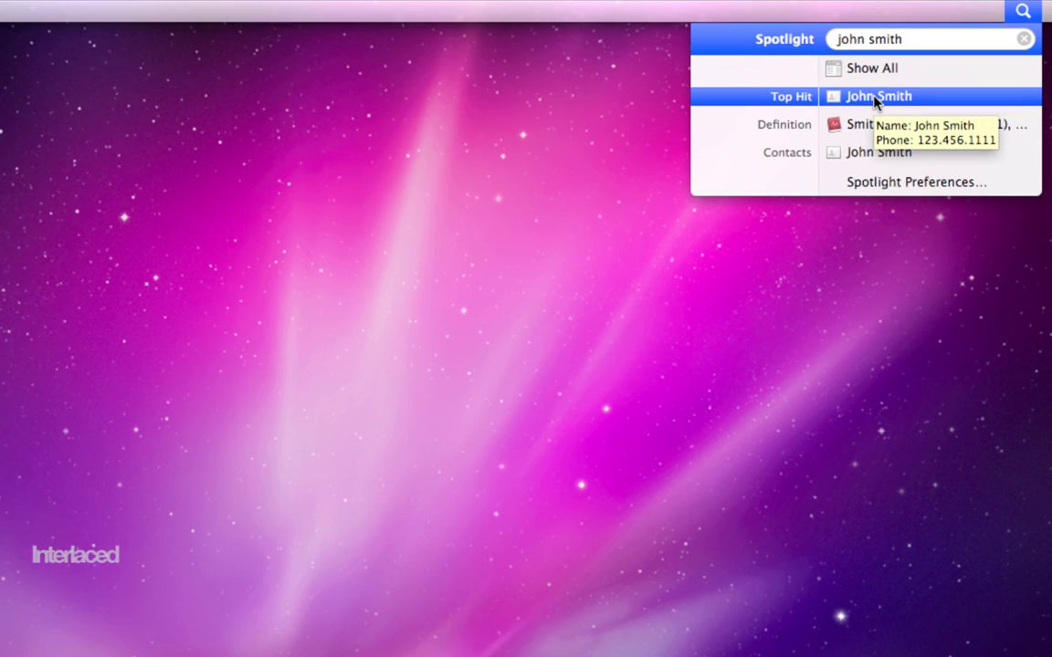
- Open the contact's card in Address Book from the Top Hit, then quit Address Book
click(858, 108)
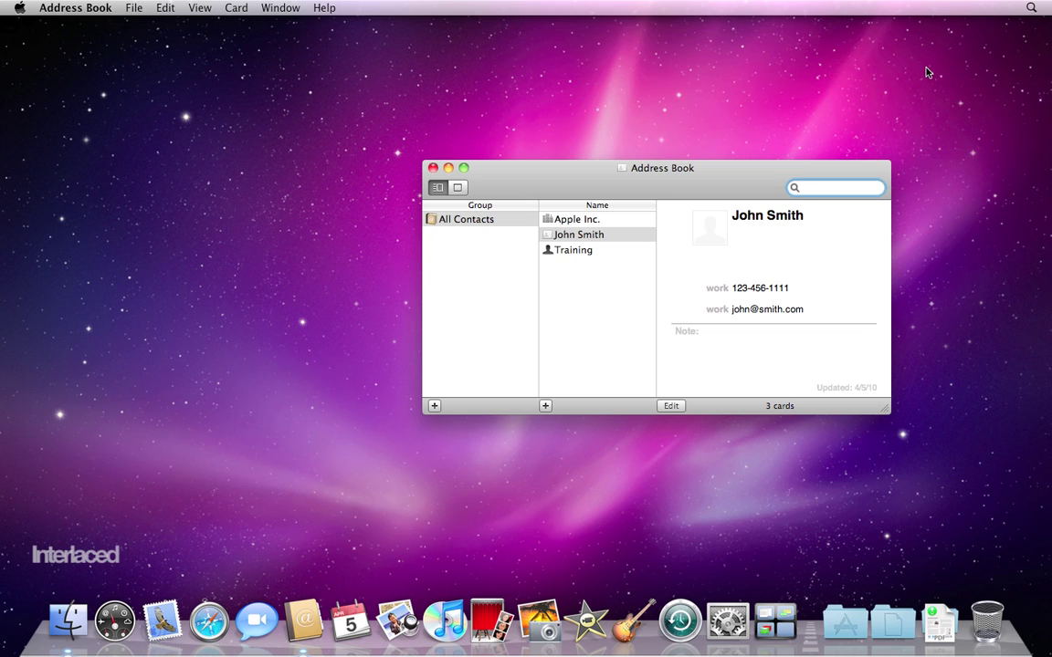
key(super+q)
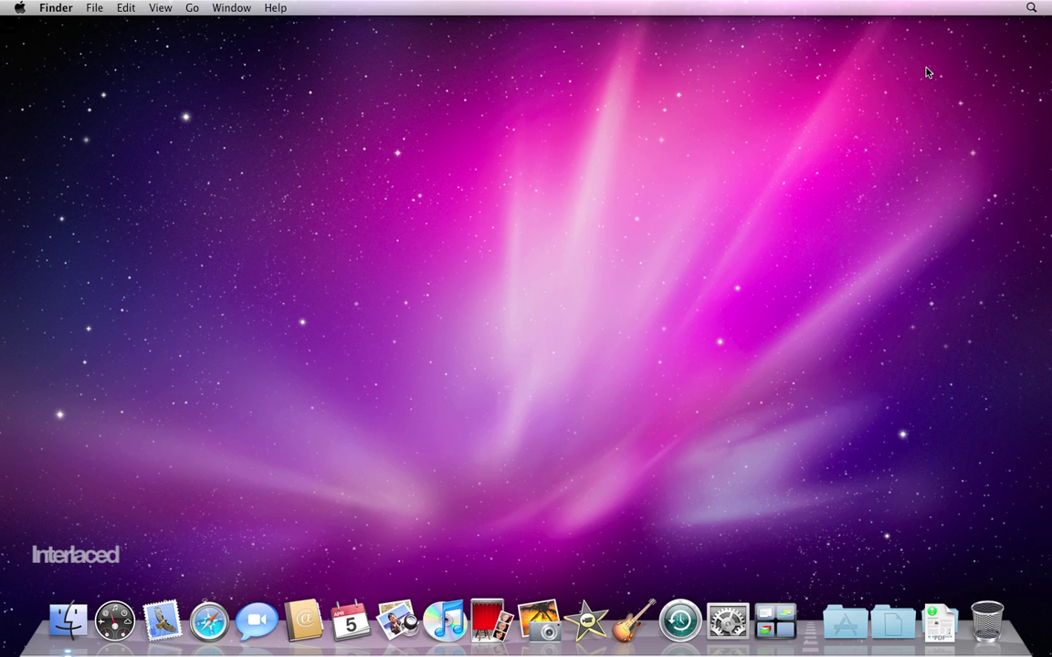
- Reopen Spotlight showing the previous search results, then dismiss them
key(super+space)
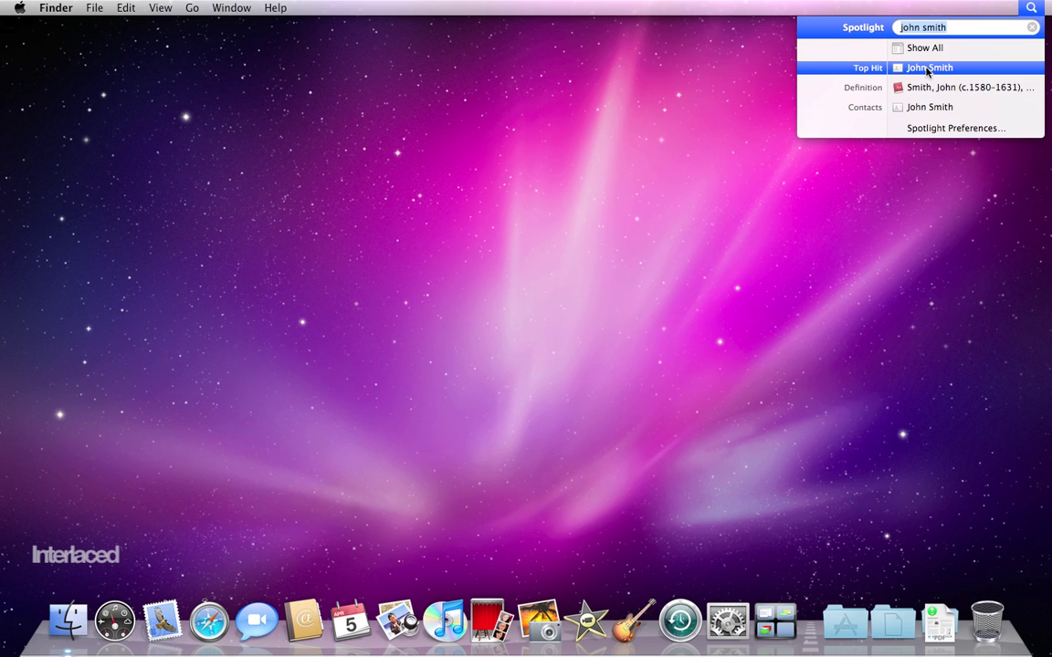
mouse_move(928, 72)
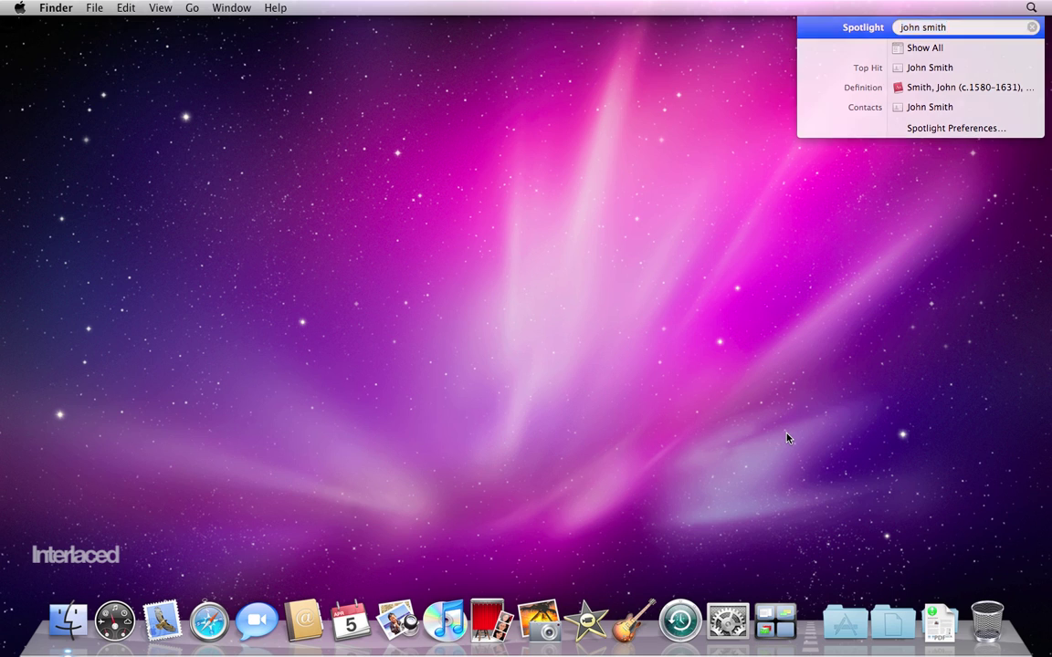
key(Escape)
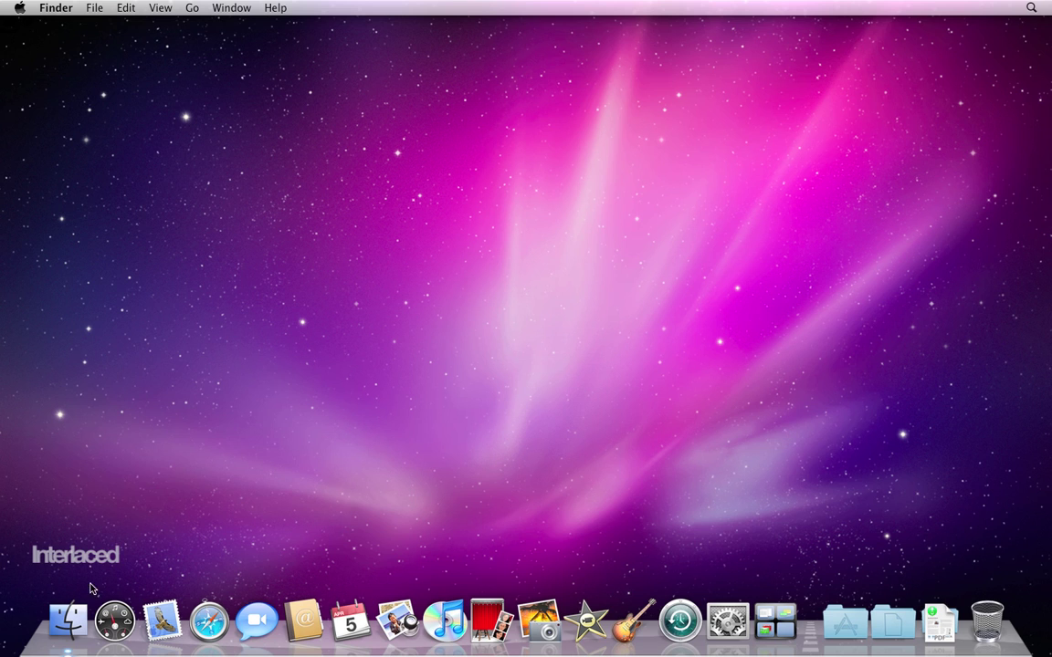
- Select Aperture in the Finder Applications folder, close the window, and bring Spotlight back
click(67, 621)
click(310, 266)
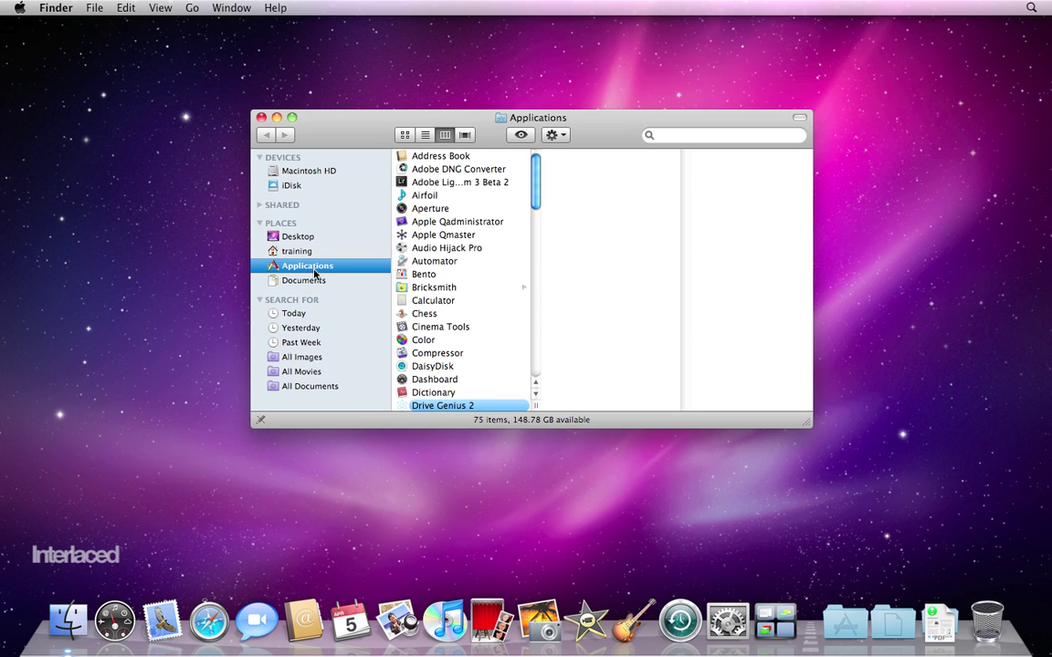
click(456, 209)
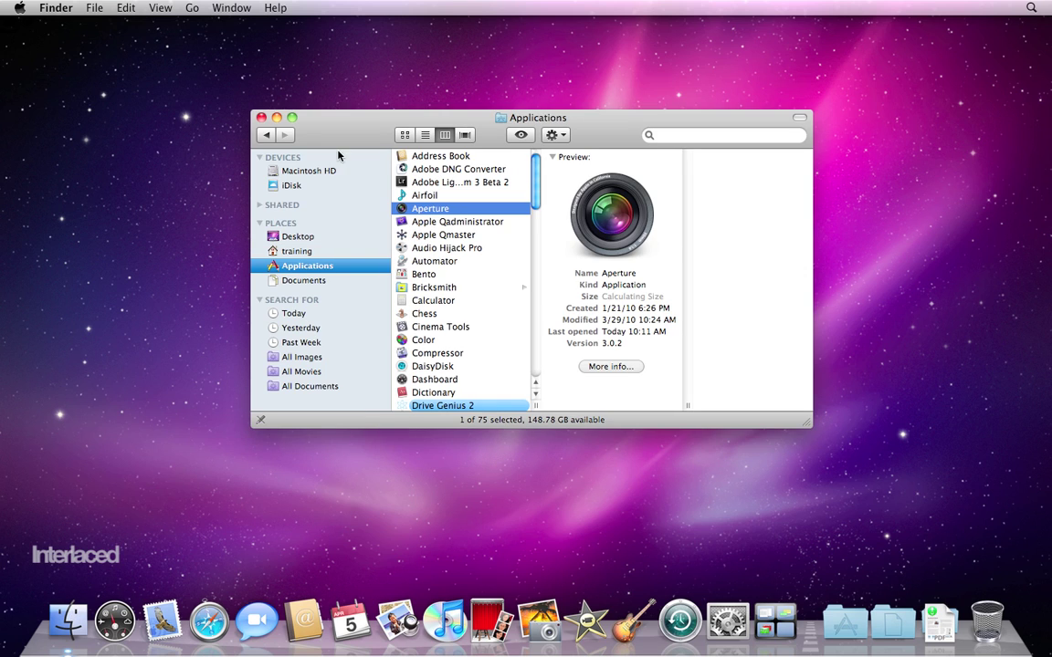
click(261, 118)
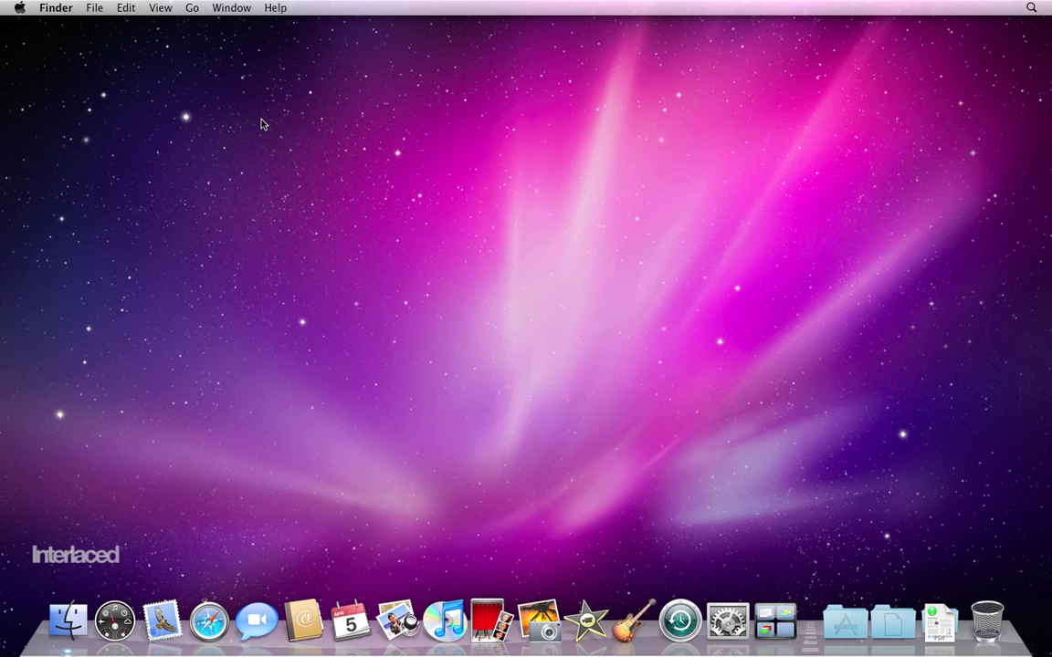
key(super+space)
- Search 'apertu' and launch Aperture from the Top Hit
text(apertu)
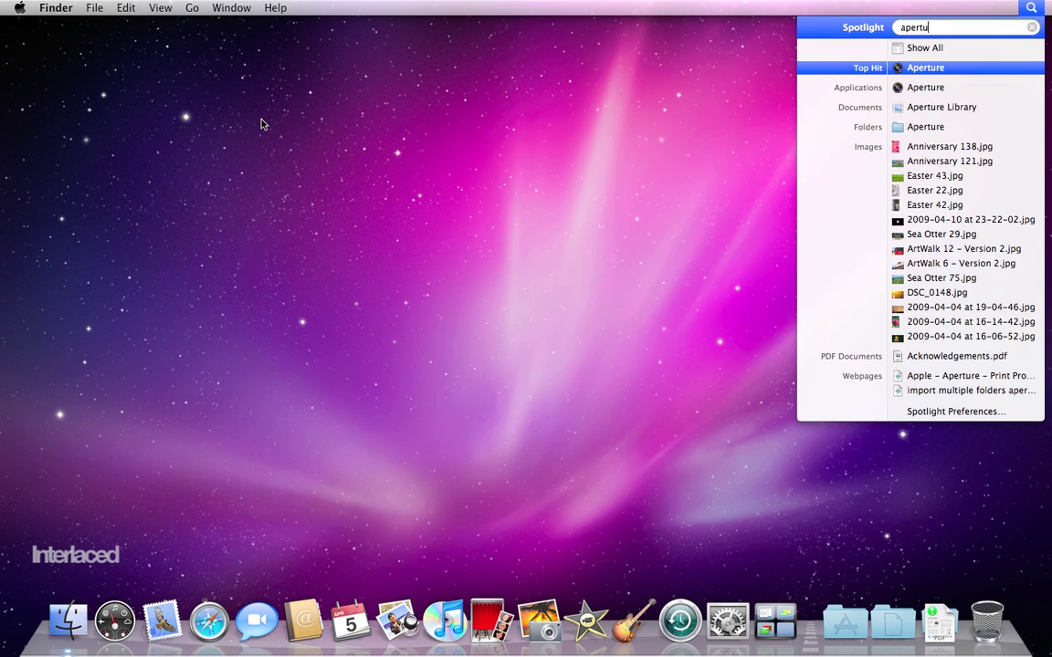
key(Return)
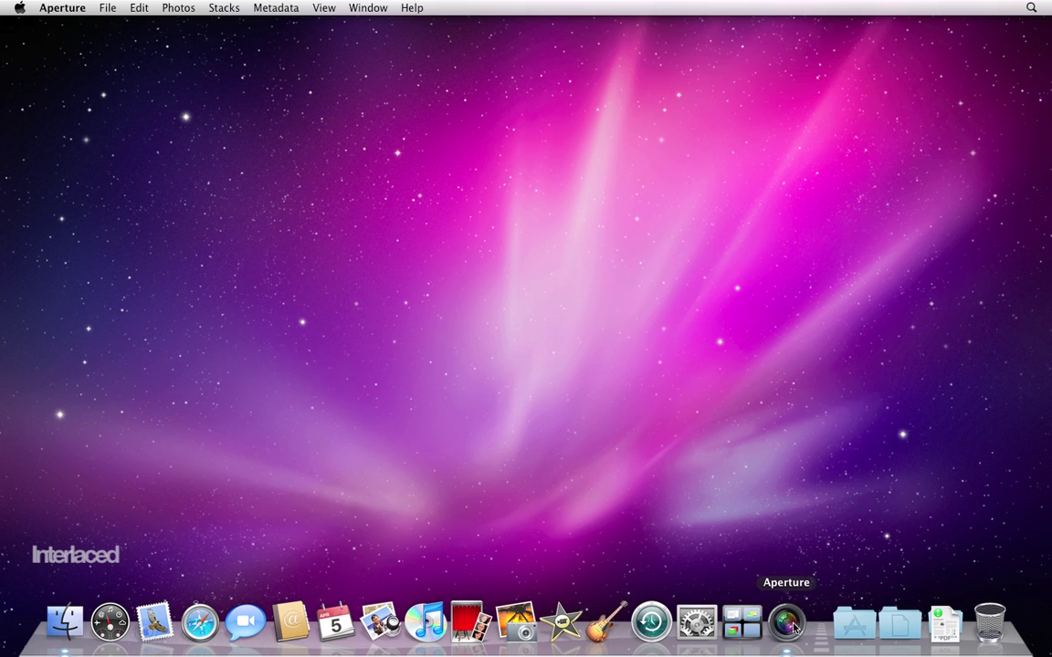
- Show and dismiss the Spotlight results, then quit Aperture
click(1032, 8)
click(1032, 8)
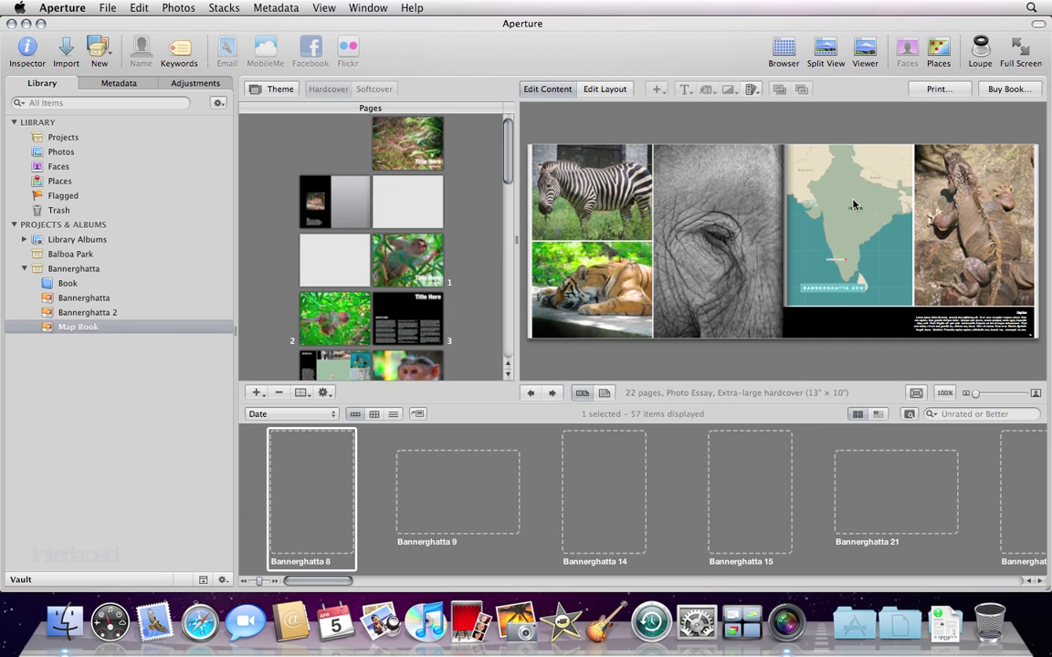
key(super+q)
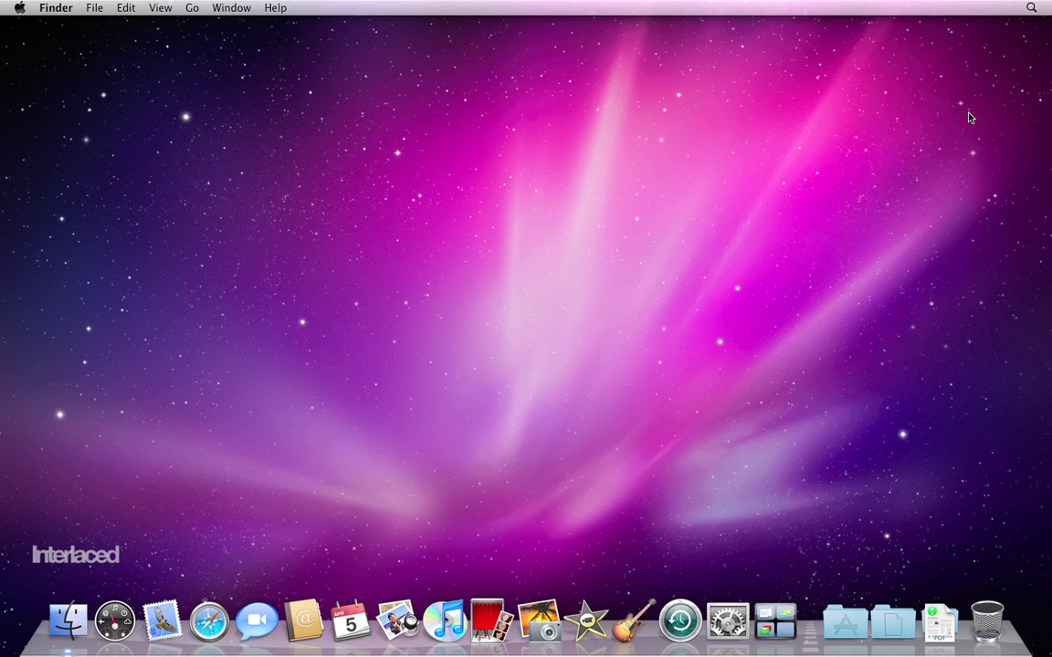
- Search 'london', read its Dictionary definition, then quit Dictionary
key(super+space)
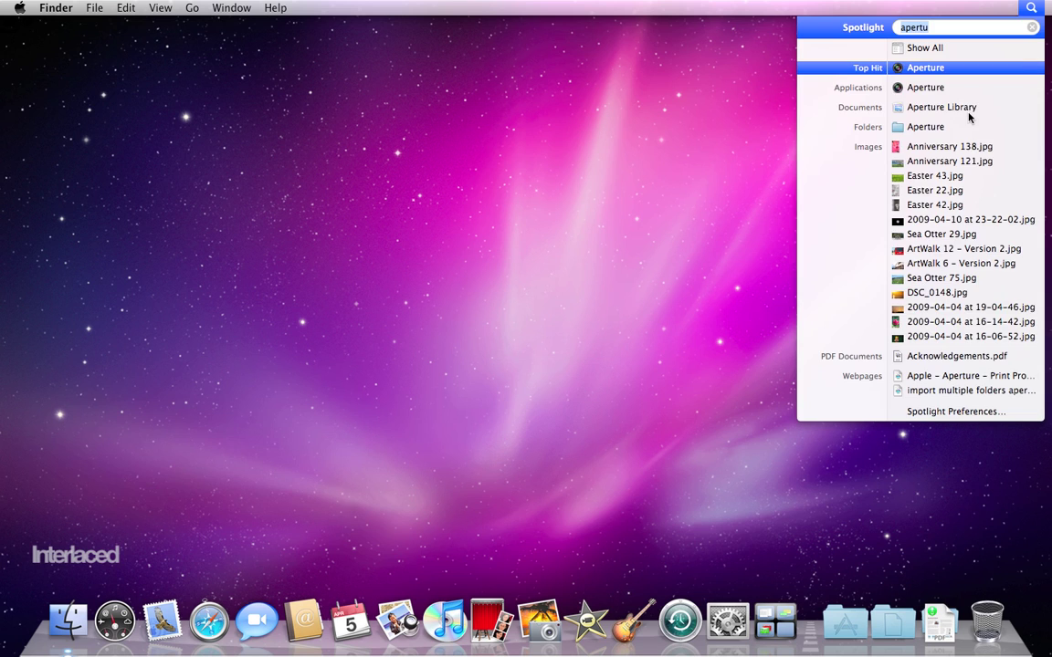
text(ldon)
key(BackSpace)
key(BackSpace)
key(BackSpace)
text(ondon)
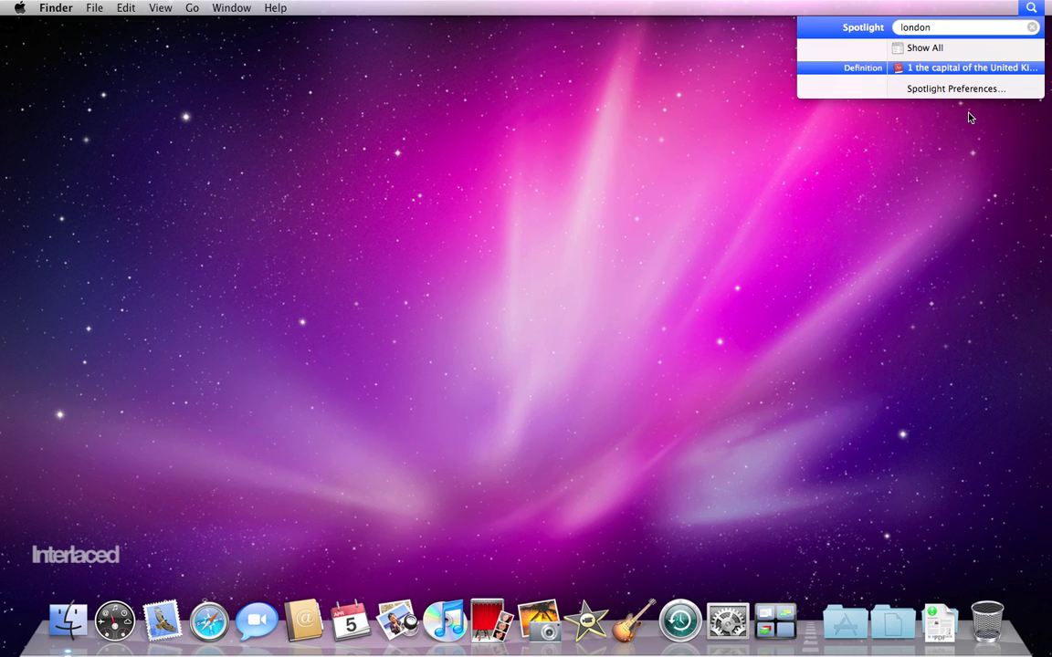
key(Return)
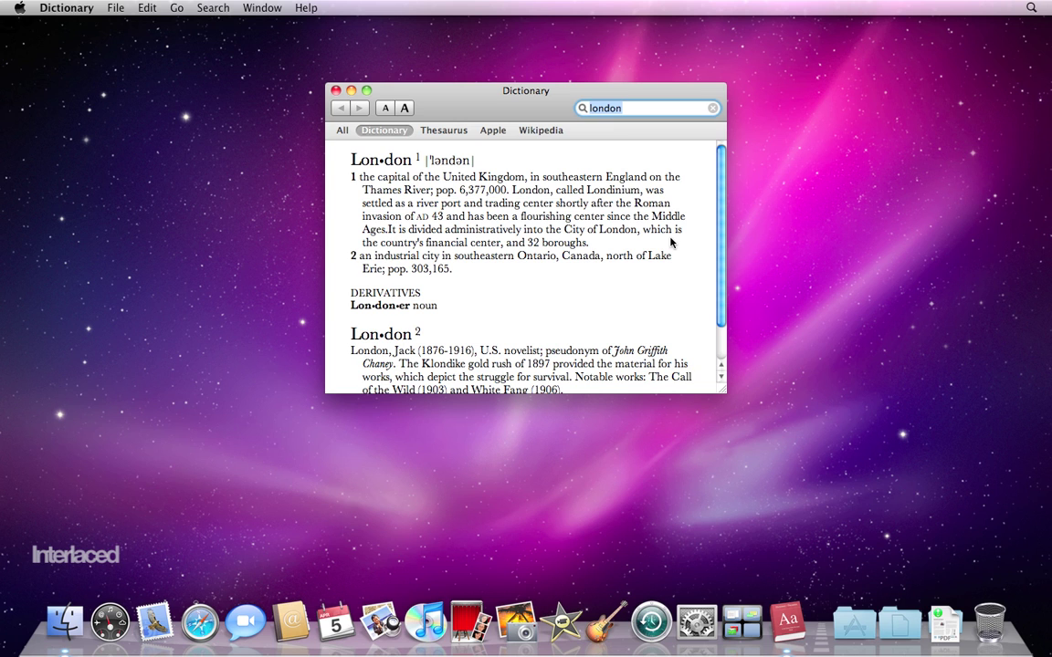
scroll(670, 242, down, 3)
scroll(670, 242, up, 3)
key(super+q)
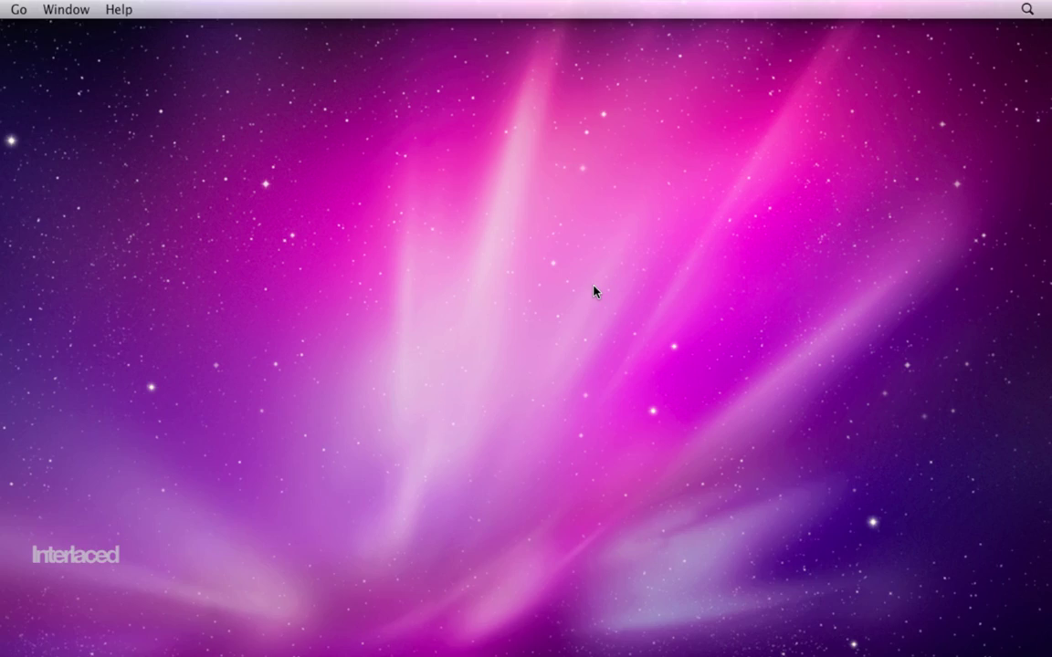
- Enter 2+2 in Spotlight to see the Calculator answer 4, then clear the query
key(super+space)
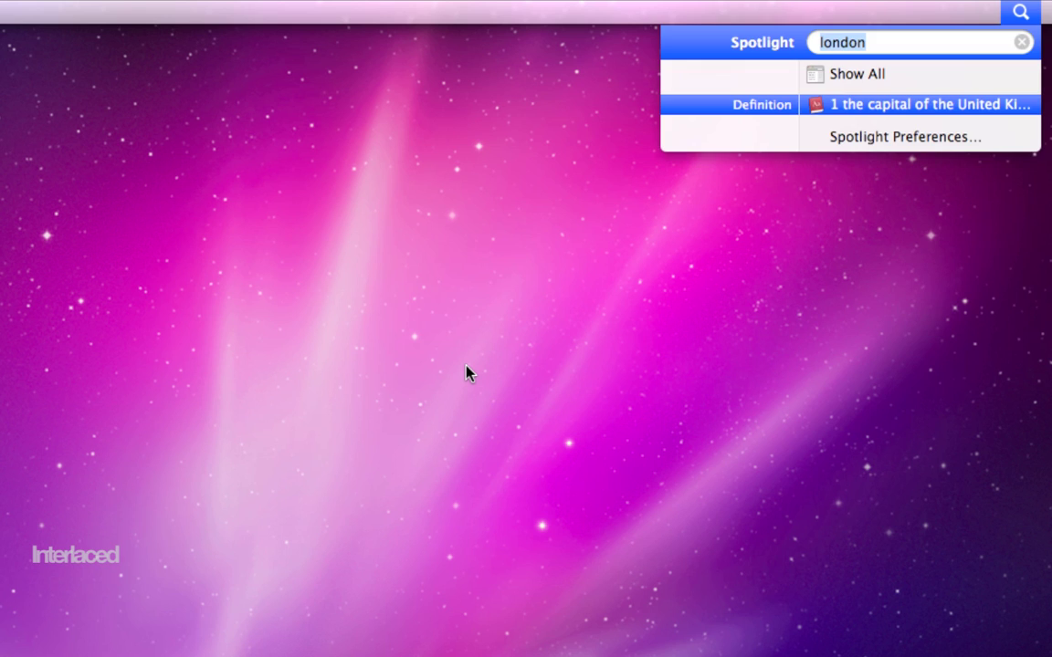
text(2+2)
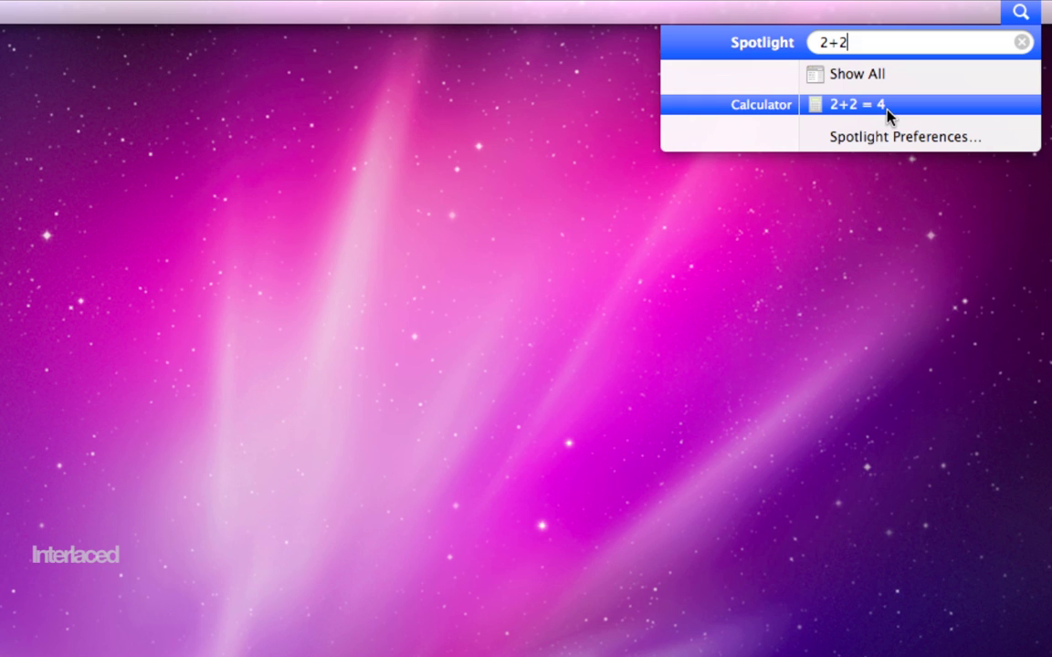
key(Escape)
- Look up 'abrasive', then search 'bob', open Letter to Bob in TextEdit and quit
text(ab)
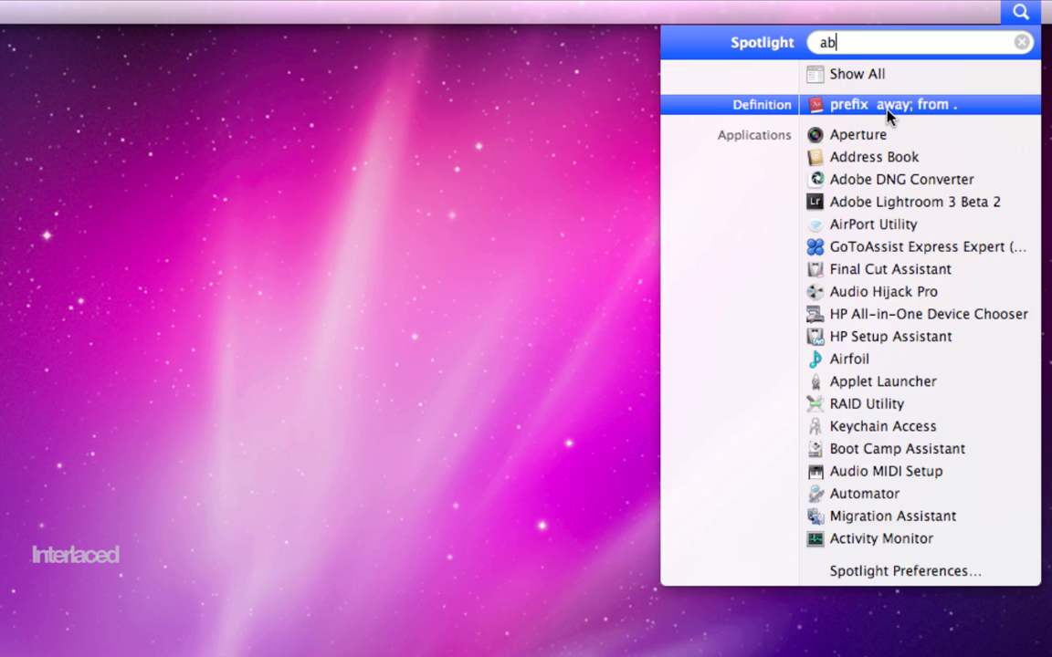
text(rasive)
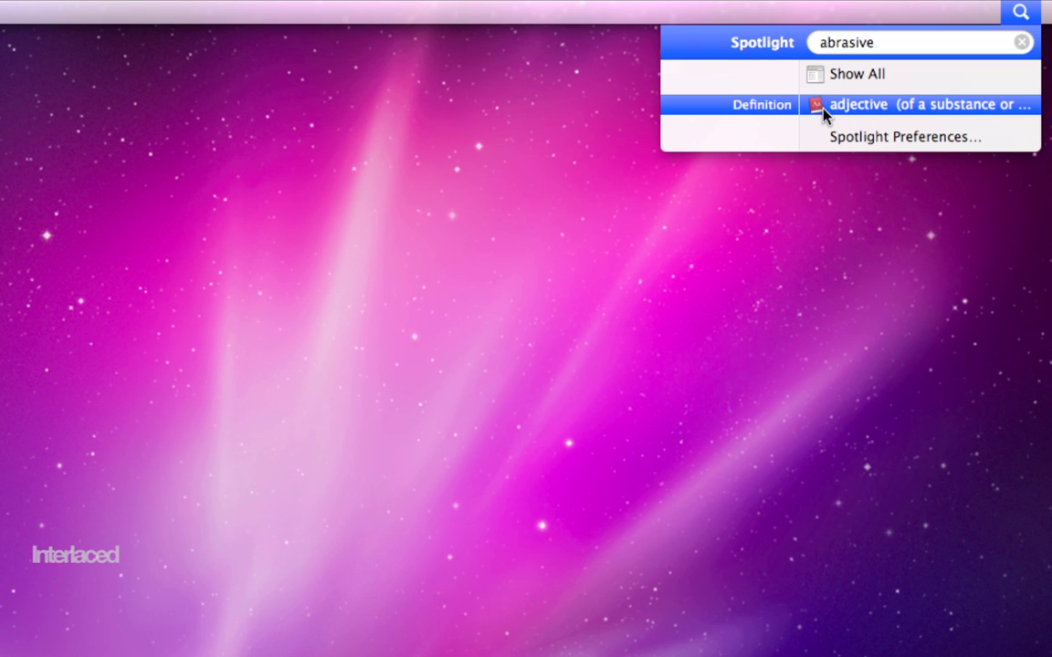
key(BackSpace)
key(BackSpace)
key(BackSpace)
key(BackSpace)
key(BackSpace)
key(BackSpace)
key(BackSpace)
key(BackSpace)
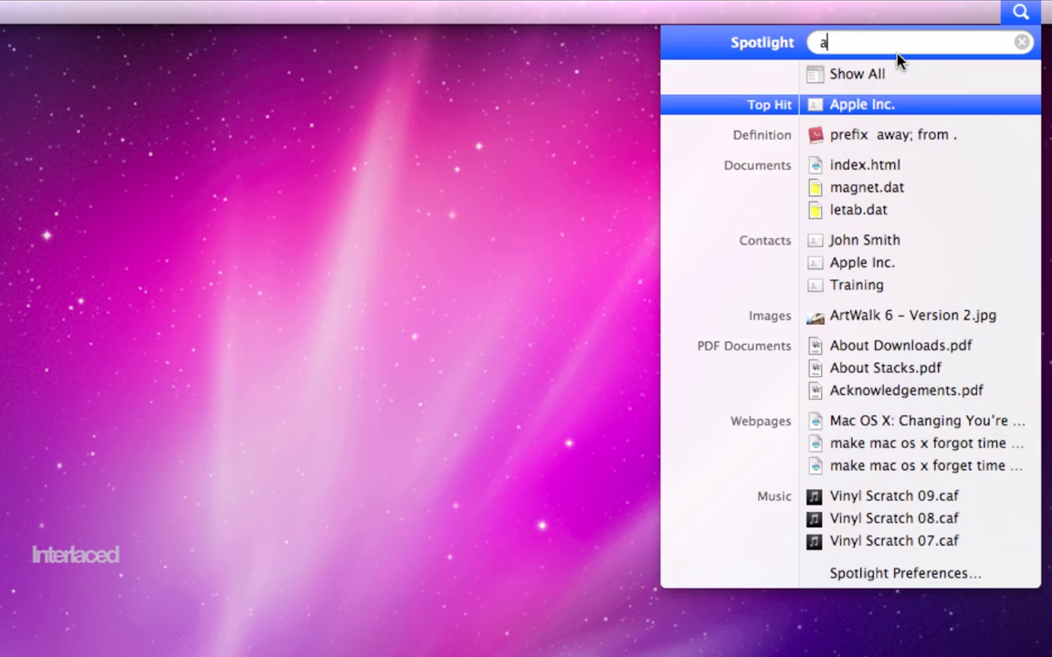
text(bob)
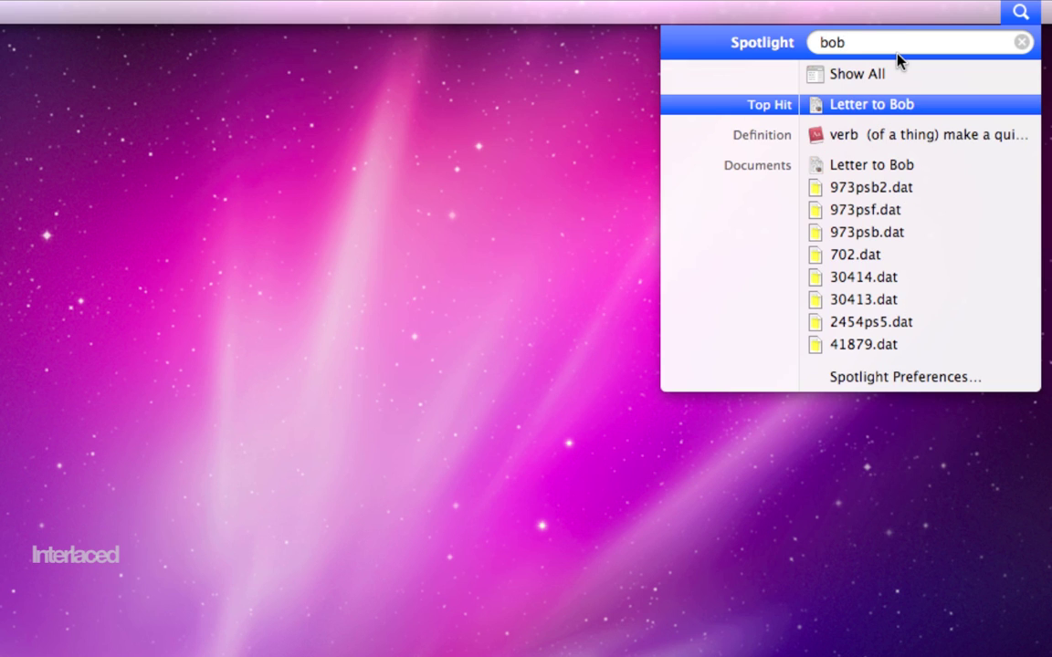
click(893, 106)
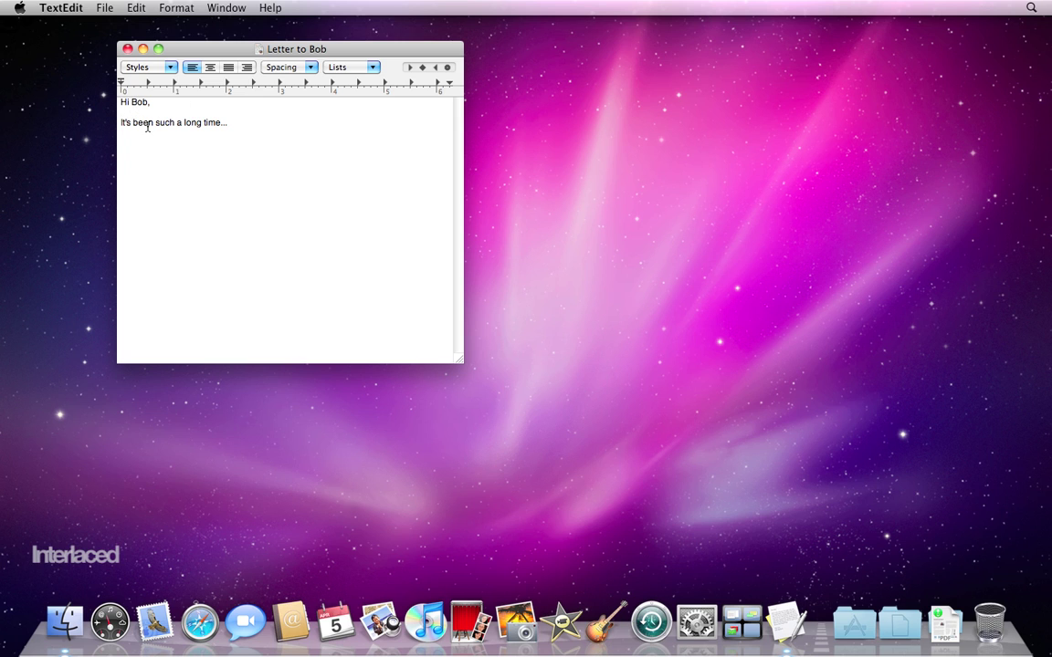
key(super+q)
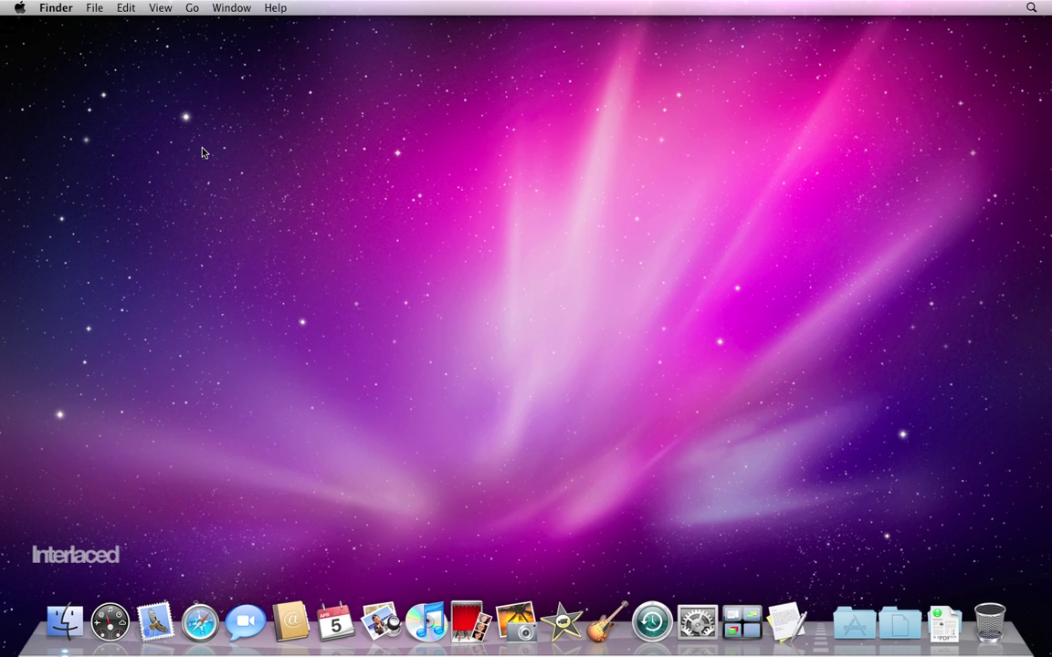
click(1029, 5)
click(1029, 6)
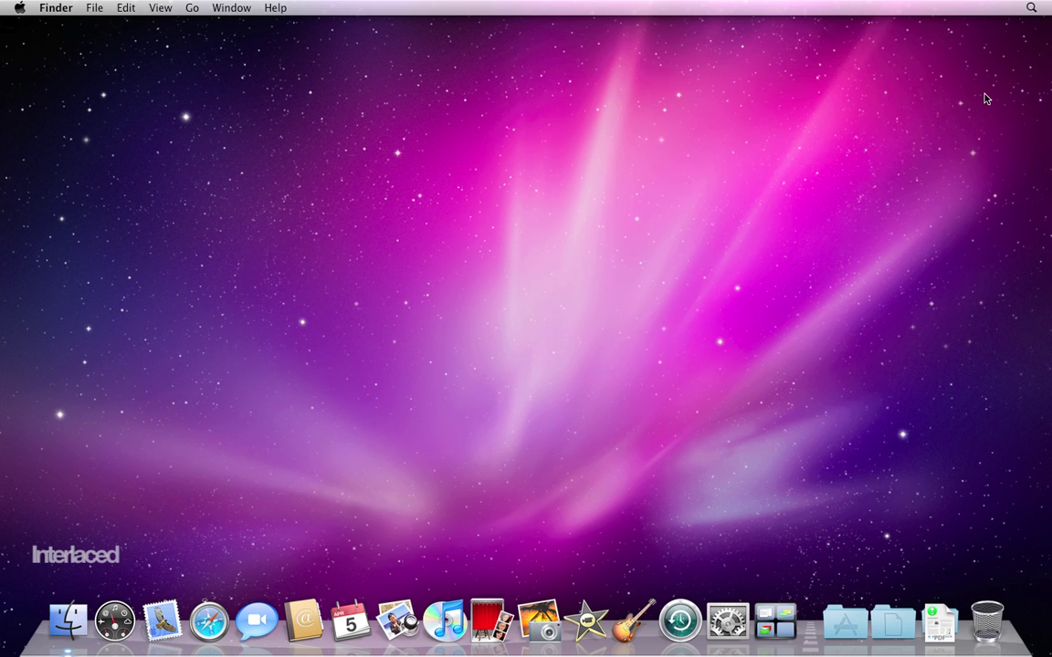
key(super+space)
click(1029, 27)
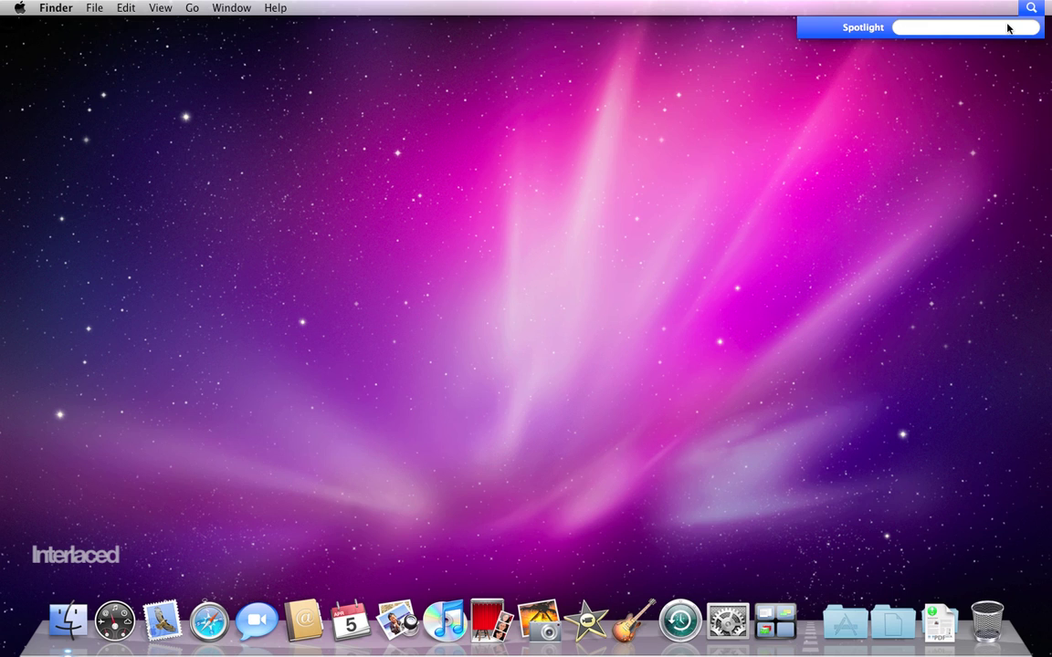
key(Escape)
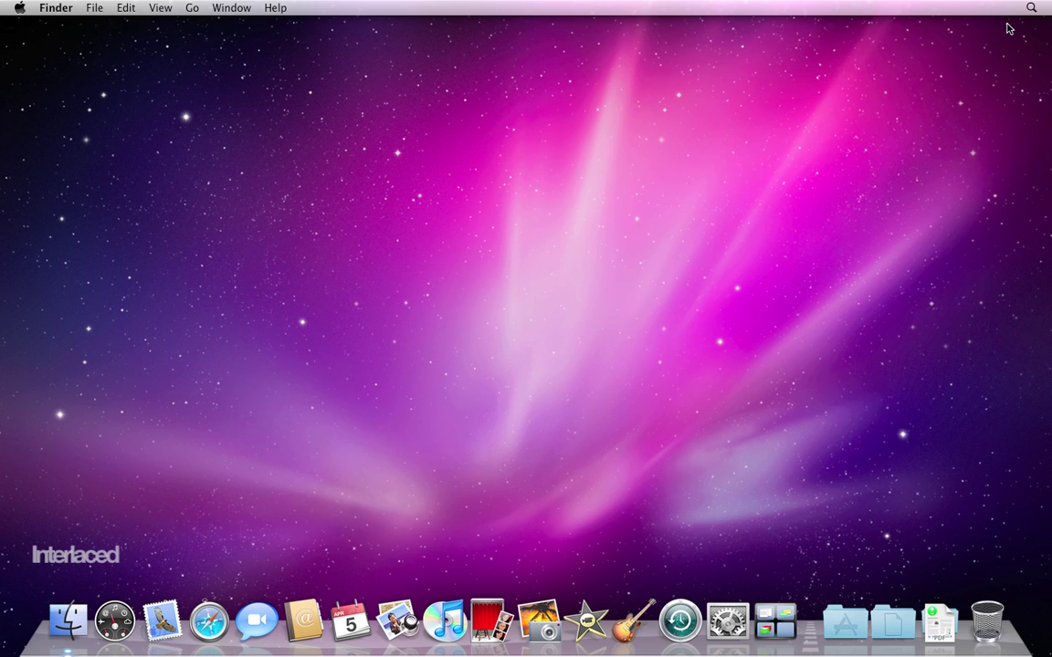